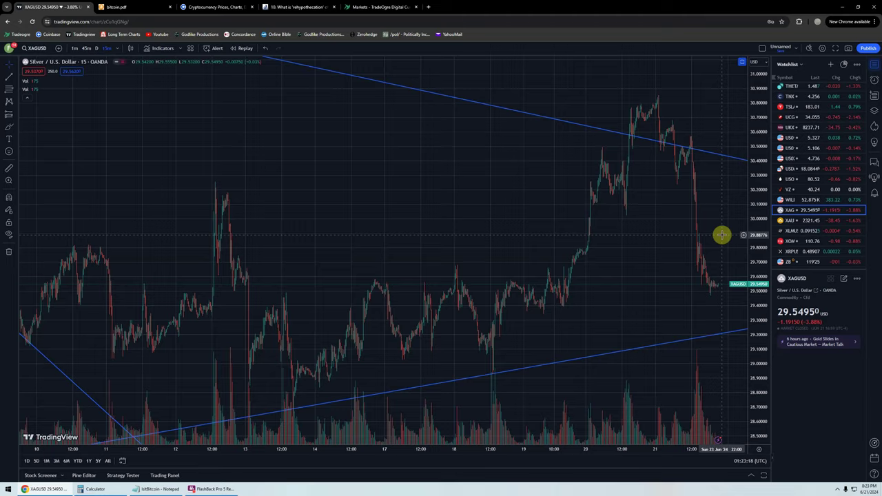
- Zoom in and out around silver's 15-minute drop below the falling trendline, leaving the KST pane visible
scroll(702, 233, "up", 3)
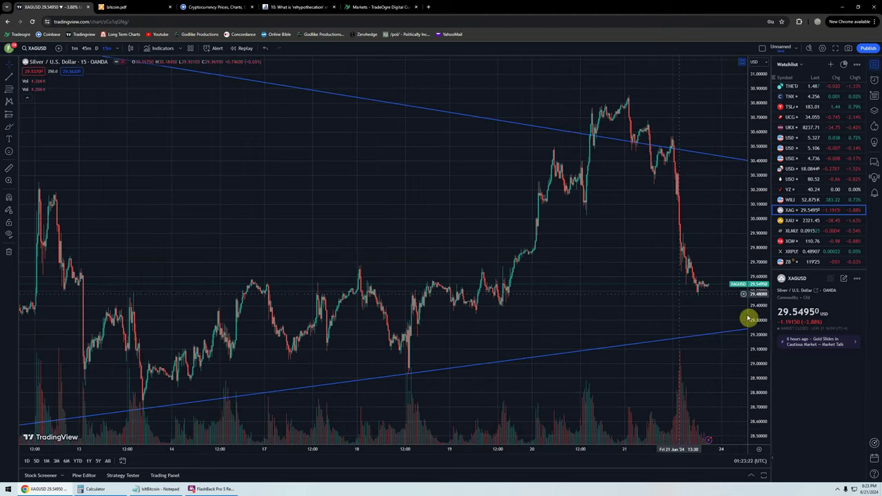
scroll(654, 282, "up", 1)
scroll(656, 280, "up", 1)
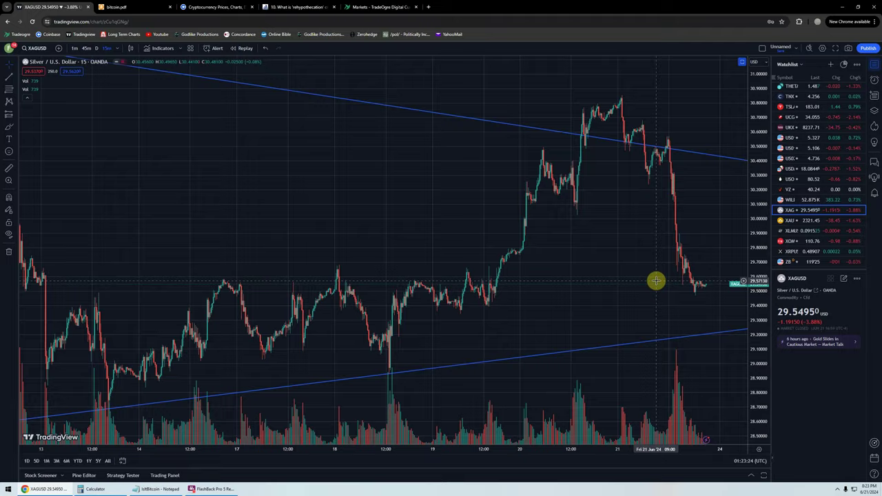
scroll(656, 281, "down", 5)
scroll(656, 282, "up", 1)
scroll(656, 284, "up", 1)
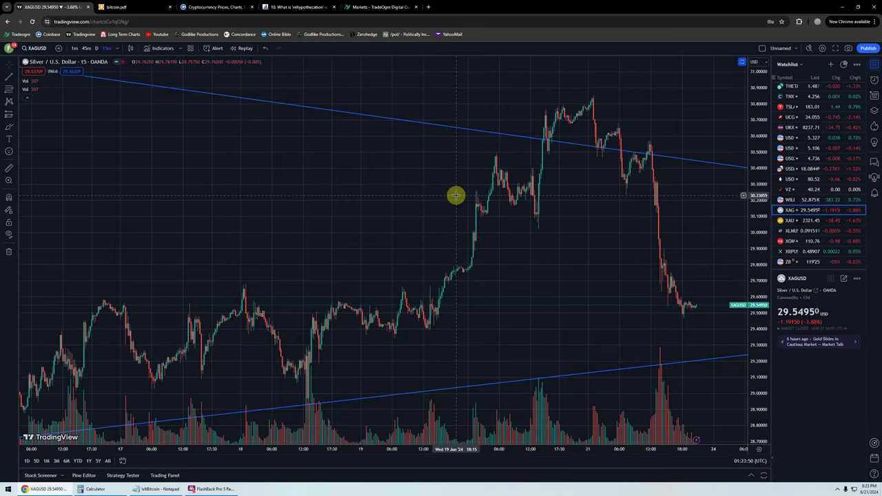
scroll(619, 239, "up", 3)
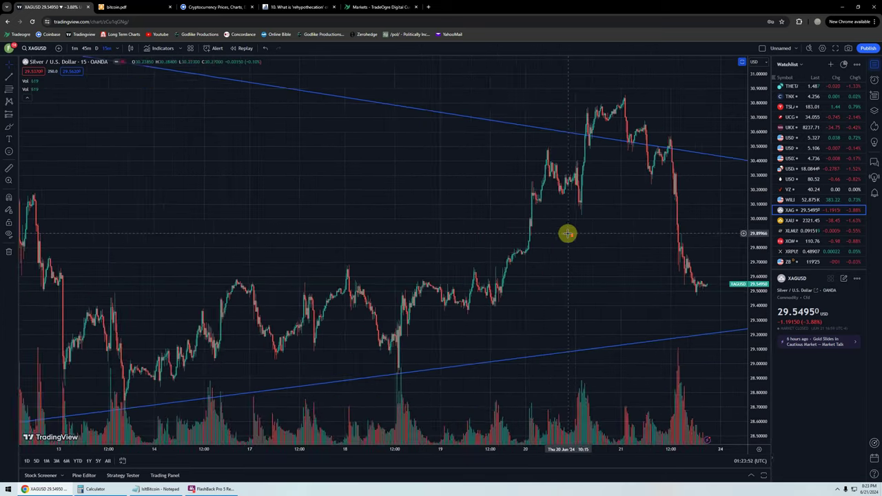
scroll(567, 233, "down", 3)
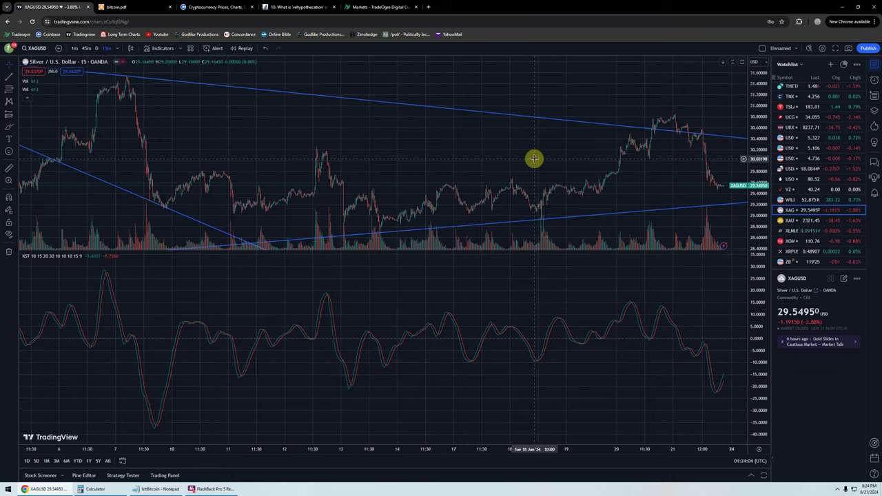
- Make the price pane taller and the KST pane shorter, showing price back to late April
scroll(535, 160, "down", 6)
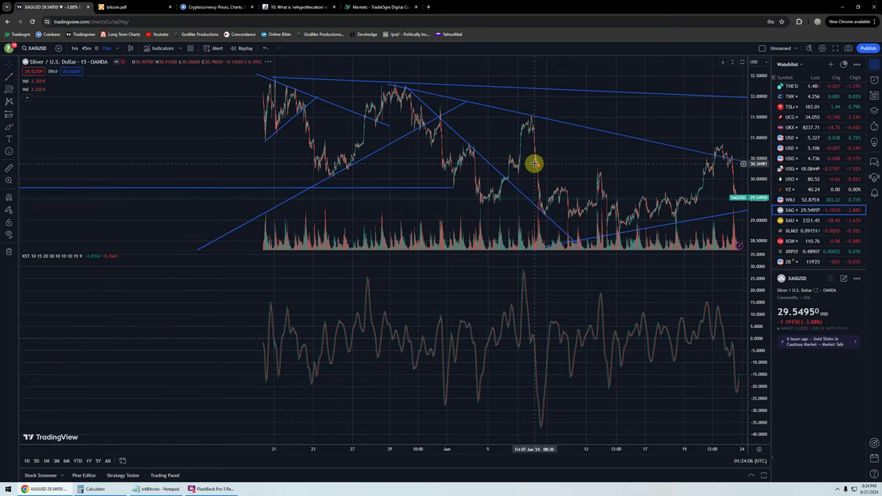
scroll(534, 163, "down", 3)
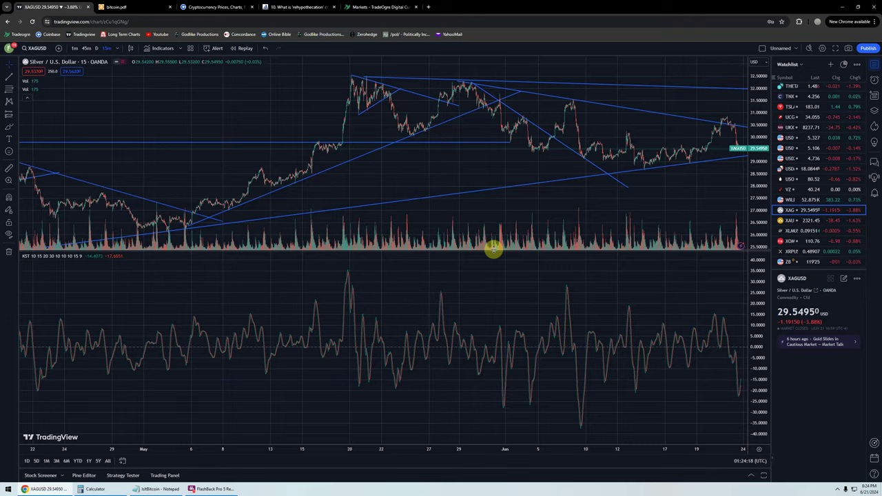
left_click_drag(494, 248, 496, 321)
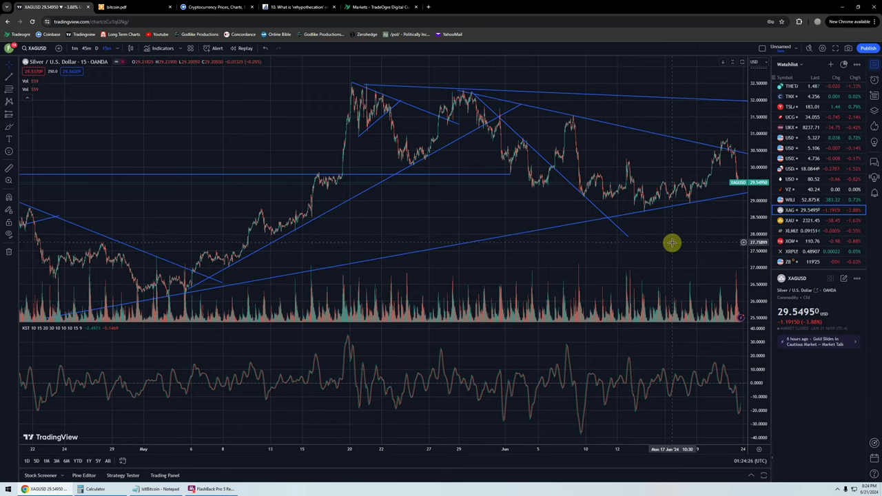
left_click_drag(672, 240, 654, 241)
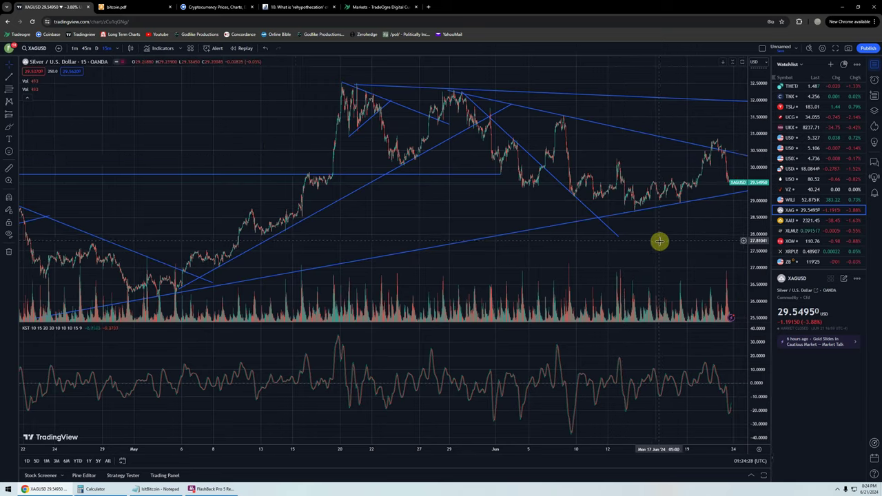
- Browse the Indicators list and close it without adding anything
left_click(162, 48)
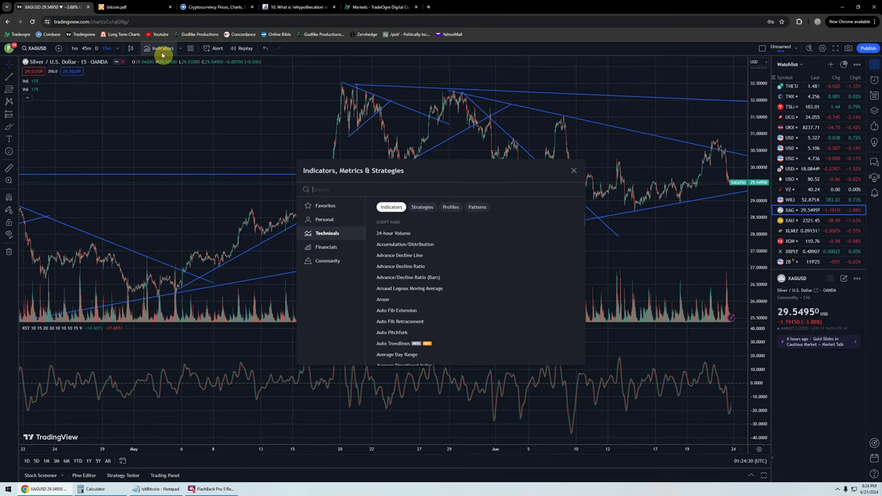
scroll(462, 300, "down", 6)
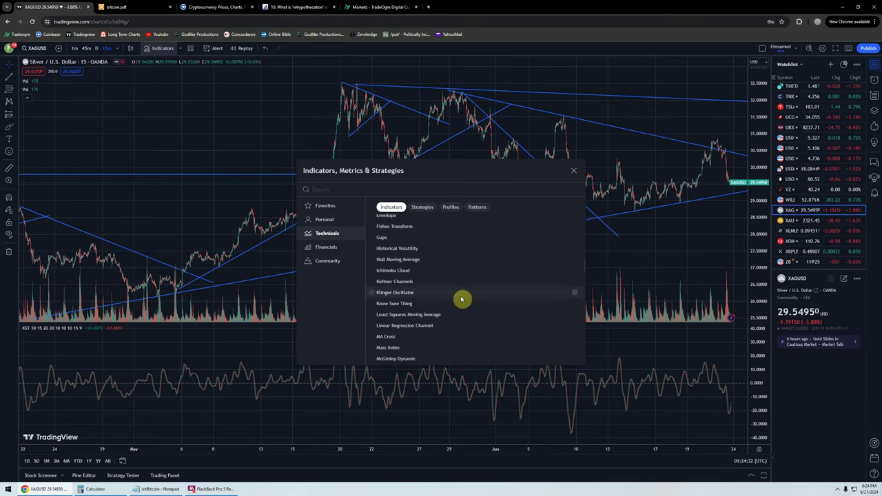
left_click(573, 173)
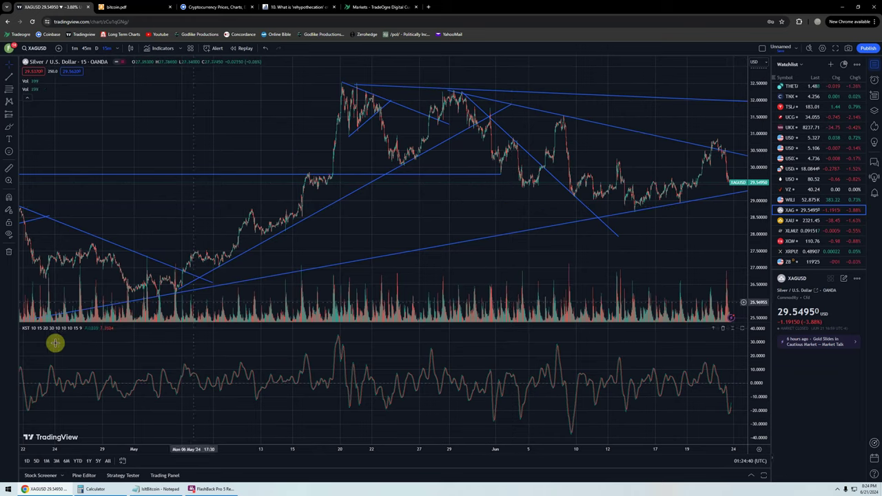
scroll(646, 252, "up", 5)
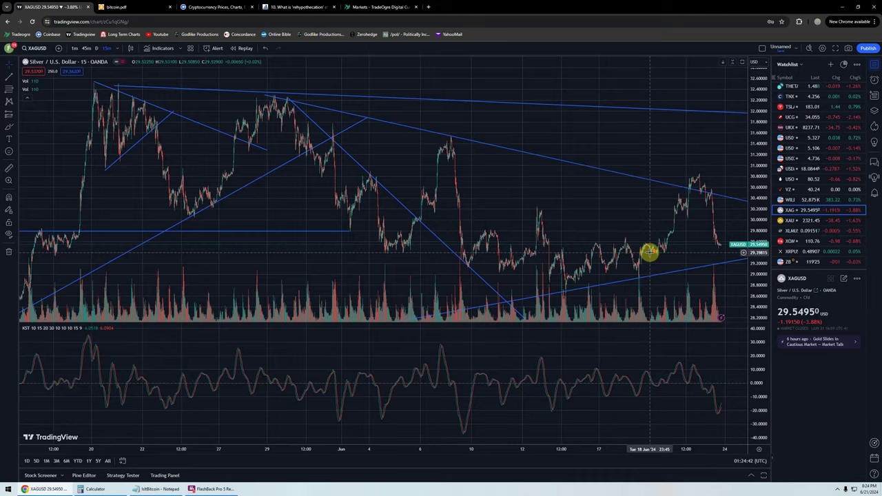
scroll(650, 253, "down", 3)
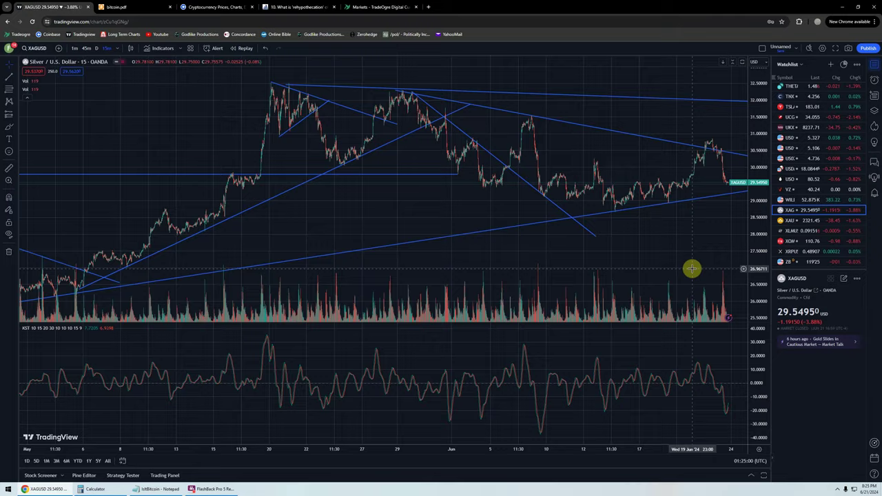
scroll(693, 269, "up", 3)
scroll(673, 242, "down", 3)
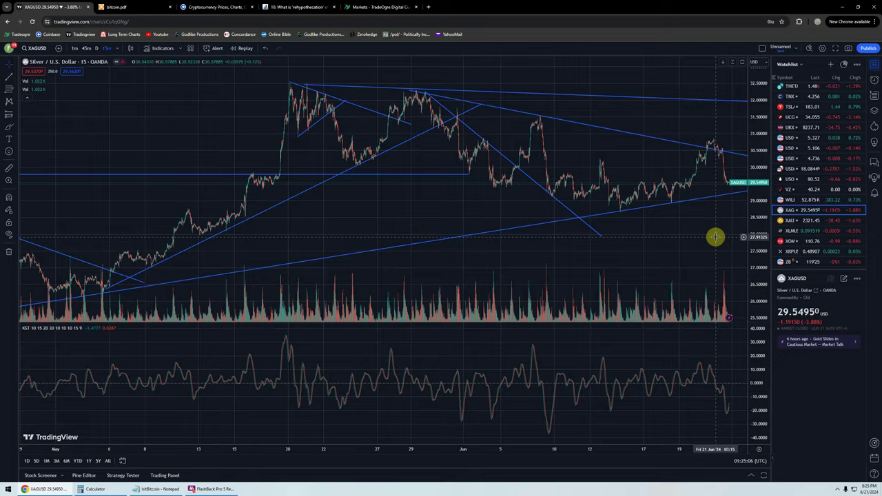
scroll(709, 246, "up", 3)
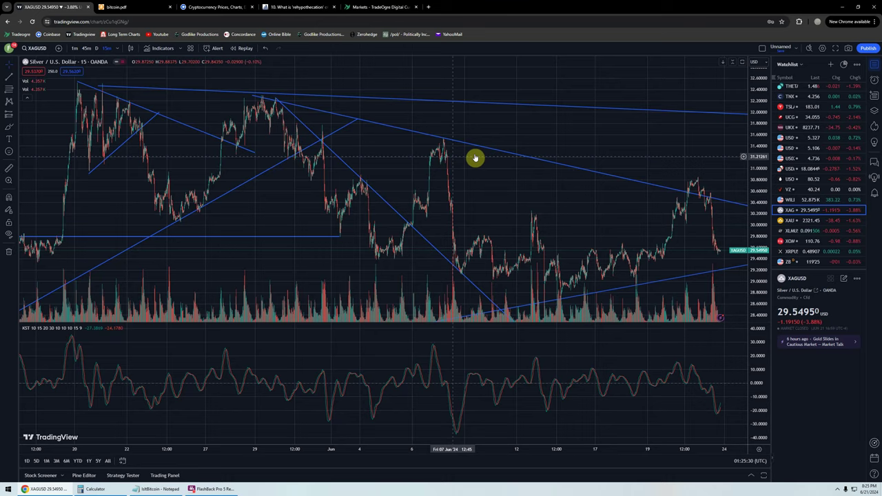
left_click(114, 48)
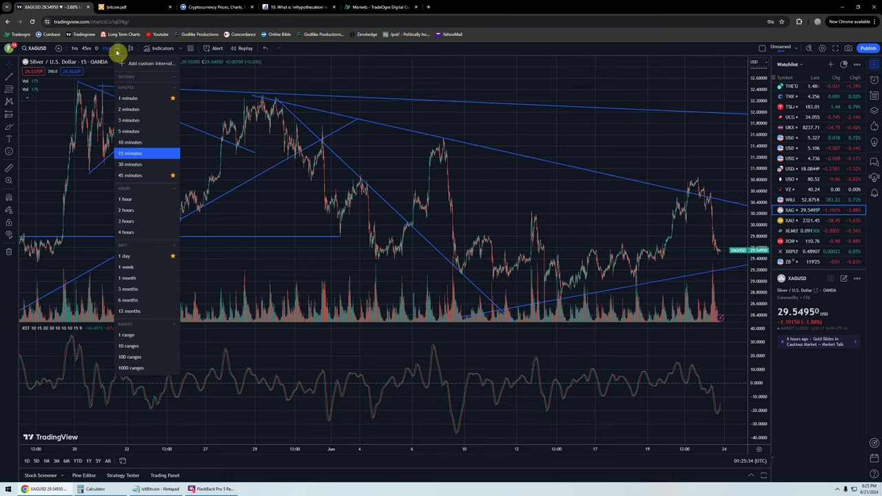
- Switch to 1-week candles and zoom to view the 2005–2026 trendlines and KST history
left_click(148, 267)
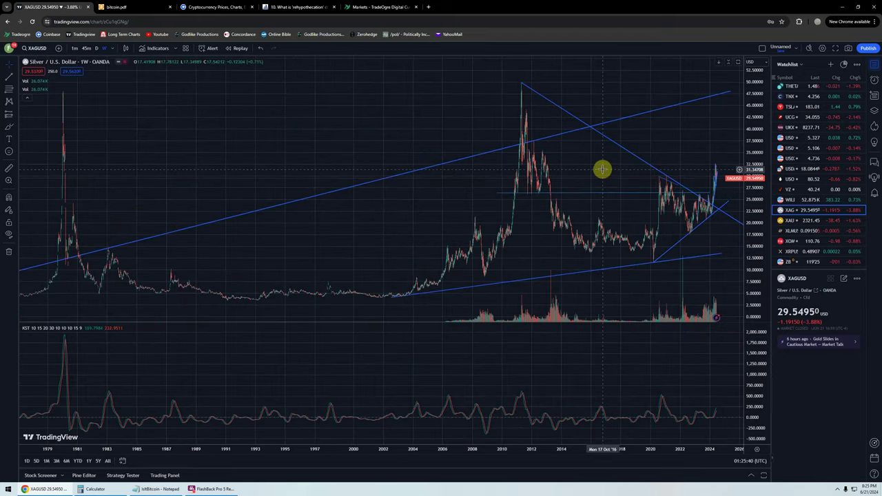
scroll(602, 168, "down", 5)
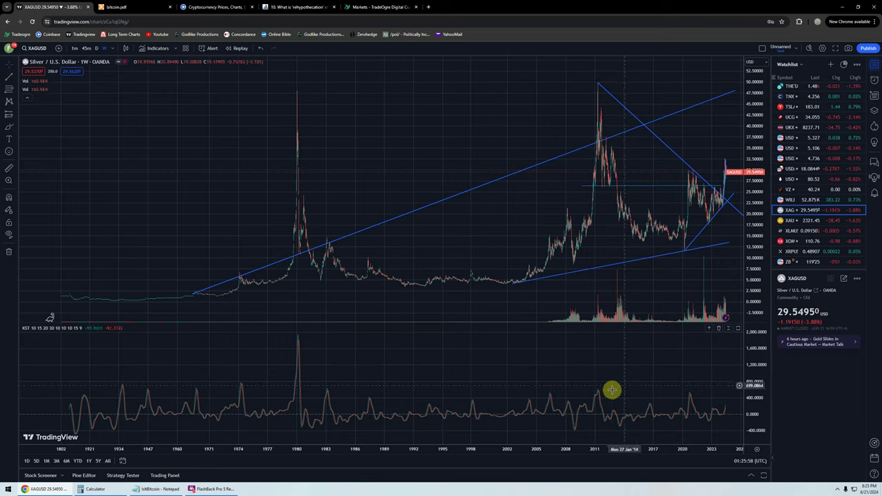
scroll(700, 369, "up", 5)
scroll(701, 365, "up", 3)
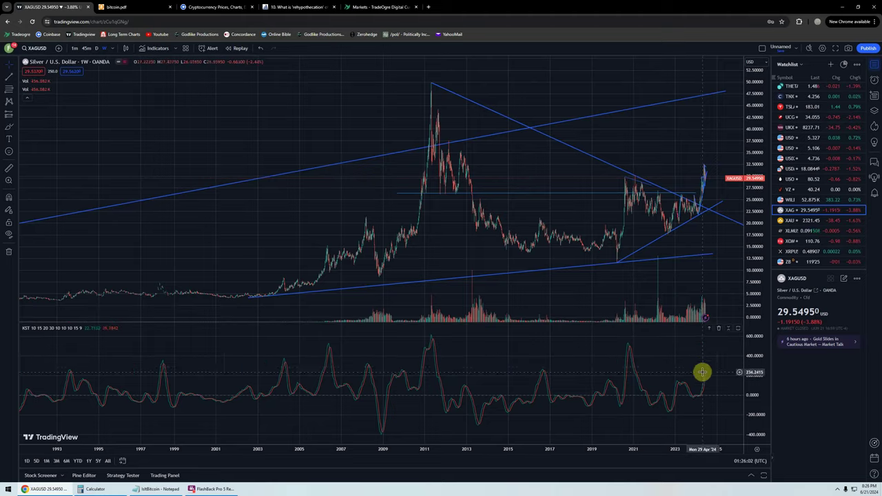
scroll(702, 367, "up", 3)
scroll(698, 348, "down", 2)
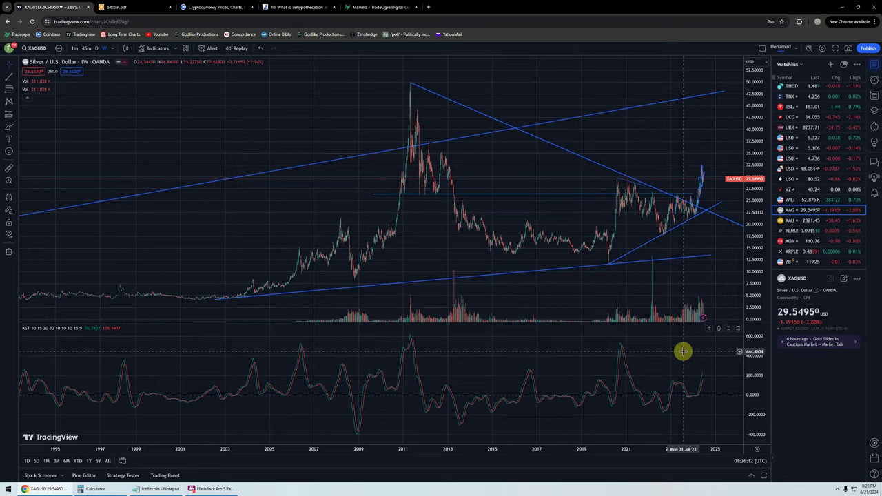
scroll(690, 360, "up", 3)
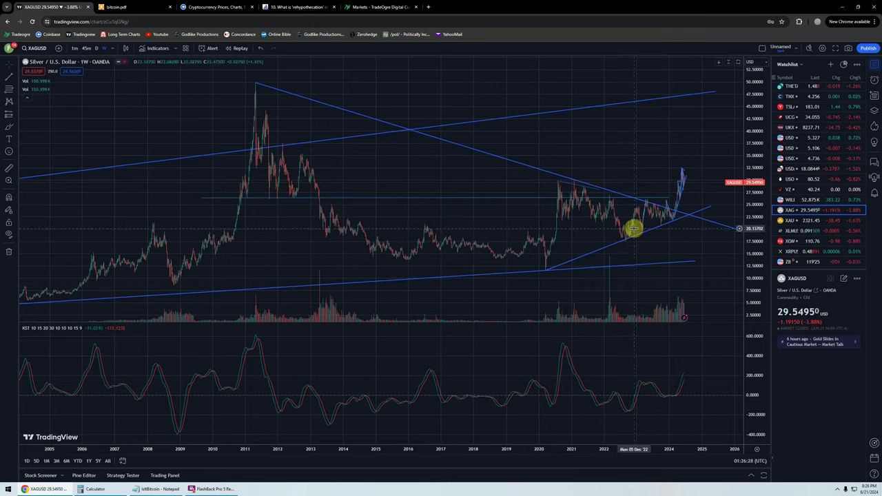
- Change the chart interval to 1 day and zoom out to span 2009–2024
left_click(111, 50)
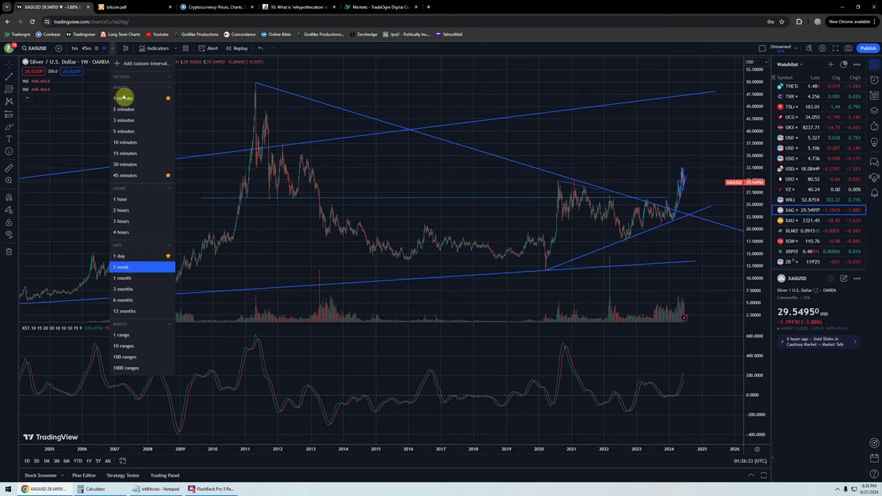
left_click(122, 260)
scroll(455, 172, "up", 2)
scroll(461, 179, "down", 2)
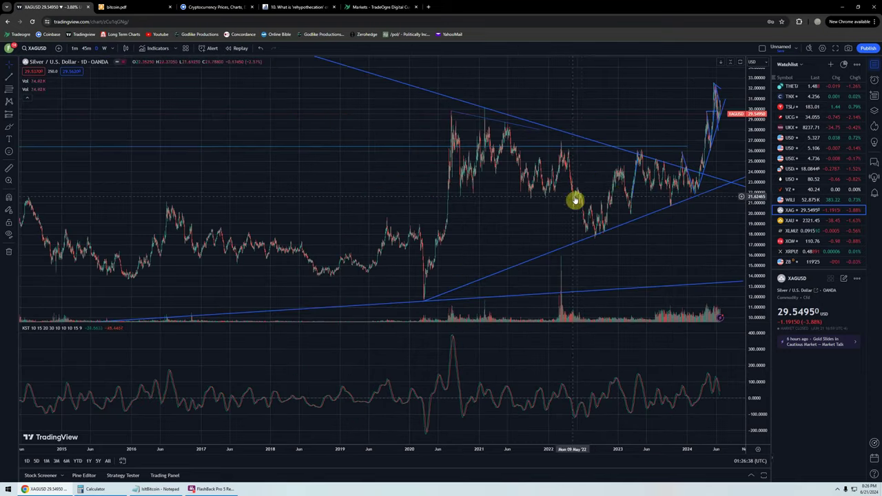
scroll(574, 200, "down", 3)
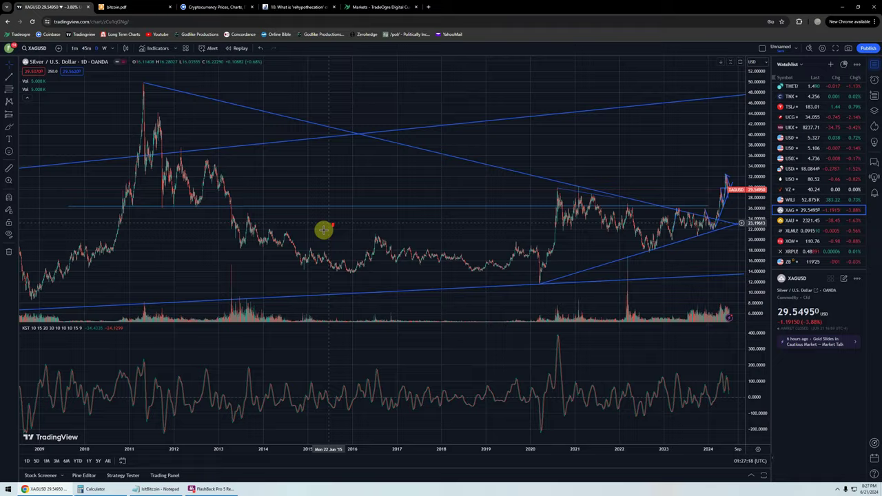
- Zoom and pan the daily chart back to view 2009–2017
scroll(322, 233, "up", 2)
left_click_drag(296, 210, 546, 146)
scroll(435, 194, "up", 2)
left_click_drag(360, 187, 544, 187)
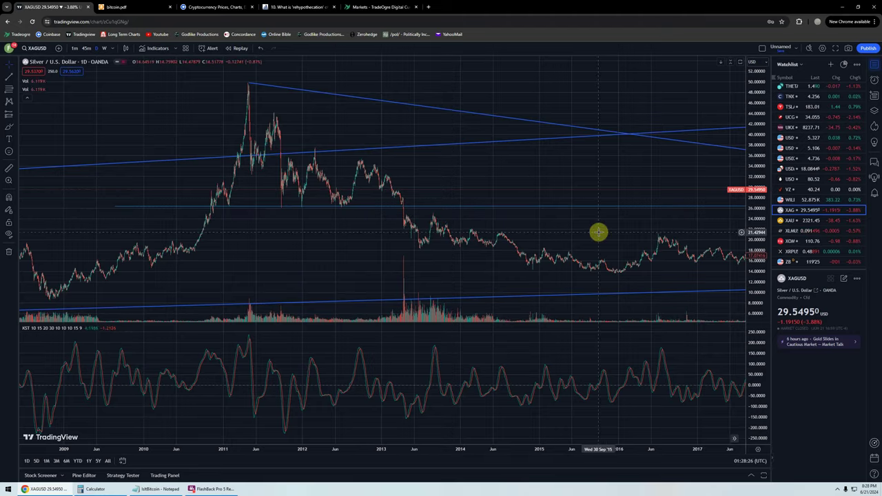
- Pan forward to 2009–2024, then zoom in on the 2020–mid-2024 daily candles
left_click_drag(648, 207, 494, 195)
scroll(498, 203, "down", 3)
left_click_drag(593, 165, 279, 175)
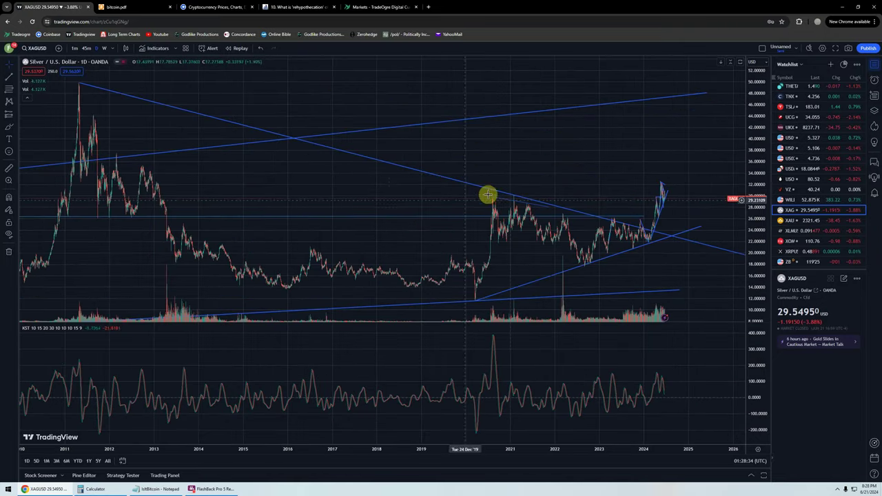
scroll(410, 236, "up", 3)
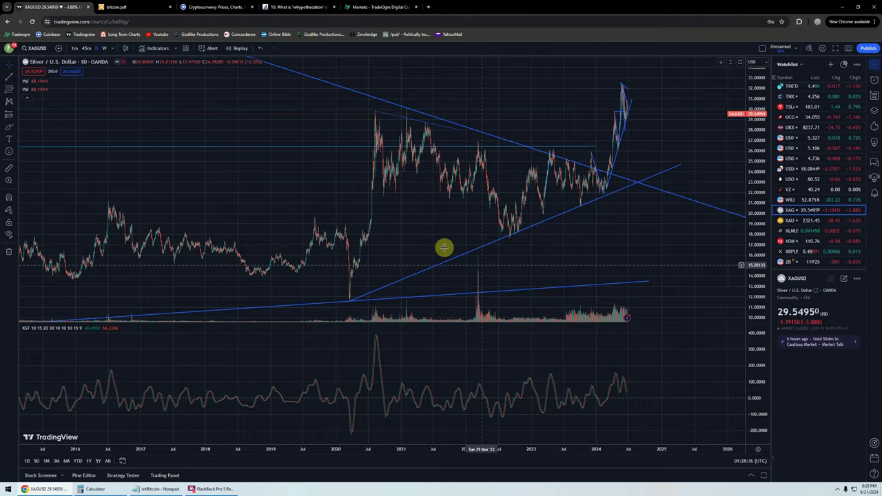
scroll(612, 247, "down", 3)
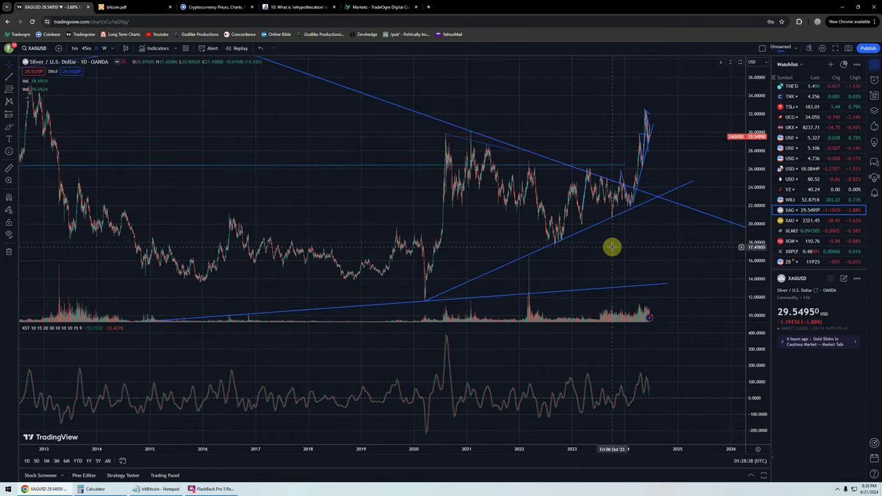
scroll(631, 252, "up", 3)
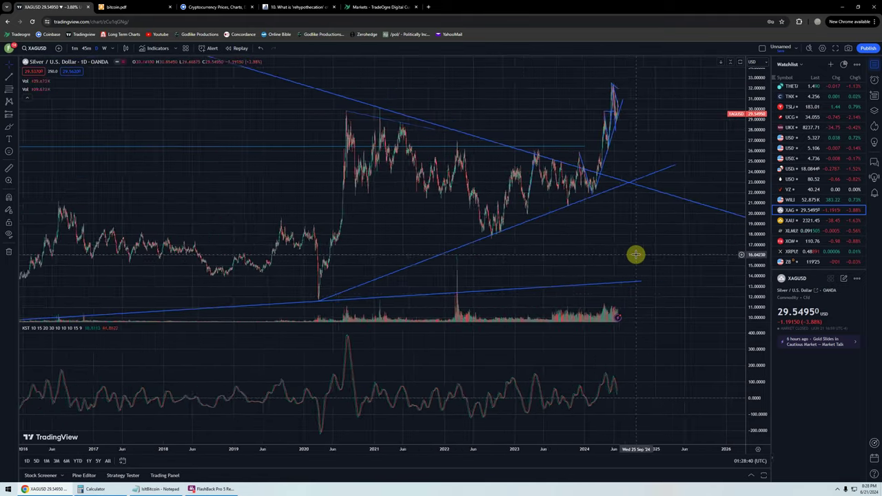
scroll(636, 255, "down", 1)
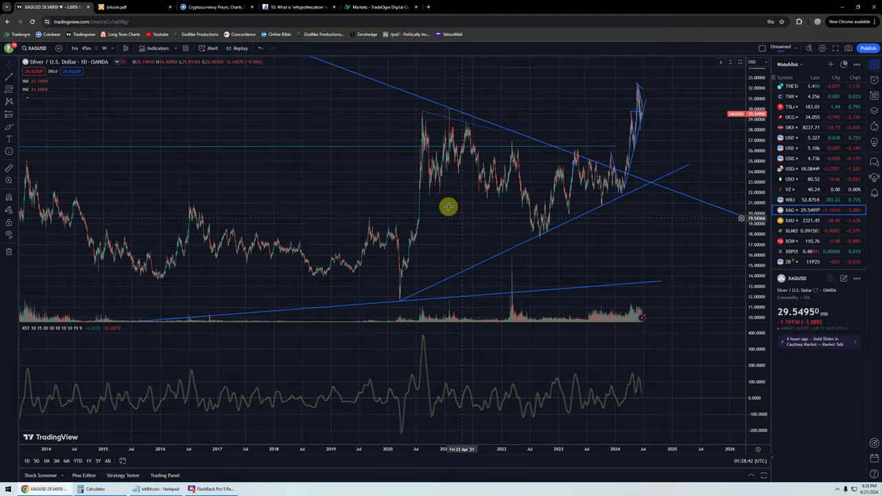
scroll(468, 246, "up", 1)
scroll(309, 250, "up", 2)
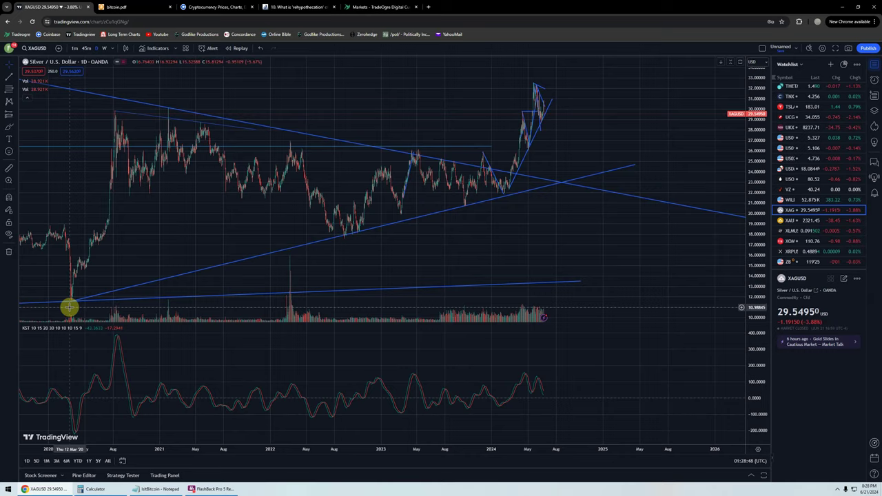
scroll(69, 308, "down", 1)
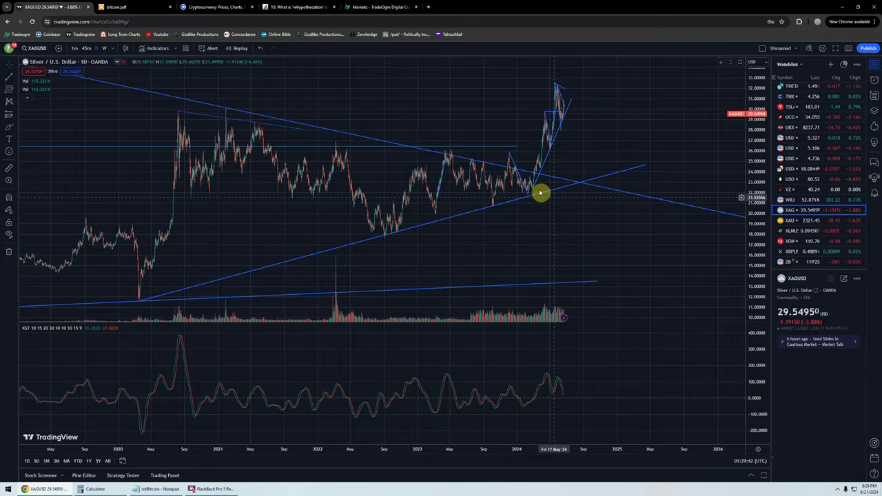
- Zoom and pan the daily chart to centre the 2021–mid-2024 swings and KST waves
scroll(473, 238, "up", 5)
left_click_drag(335, 90, 471, 90)
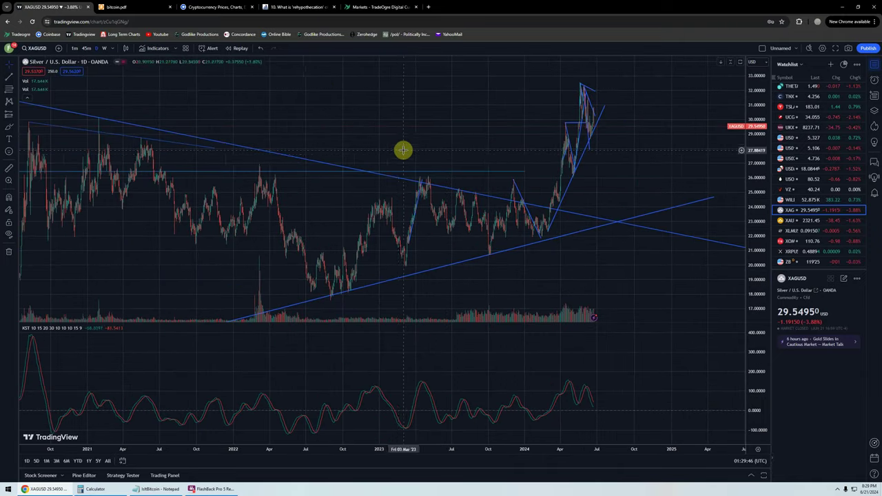
scroll(403, 150, "up", 3)
scroll(356, 94, "down", 1)
scroll(345, 94, "up", 2)
left_click_drag(345, 94, 459, 97)
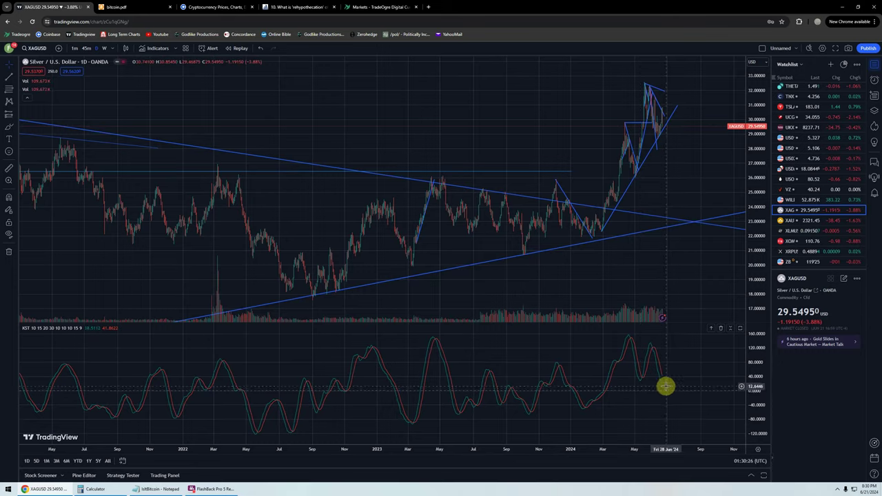
- Zoom the daily chart back to 2009, showing the 2011 peak near 49, and open the interval list
scroll(667, 388, "up", 5)
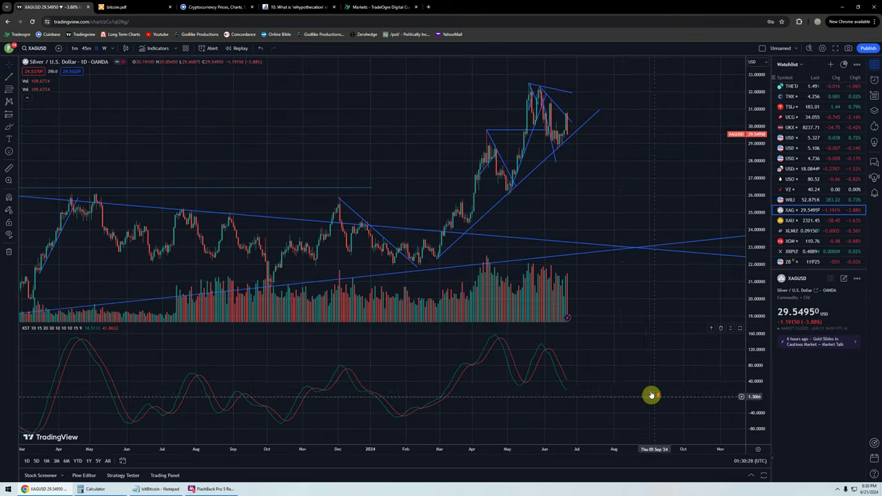
scroll(553, 384, "down", 10)
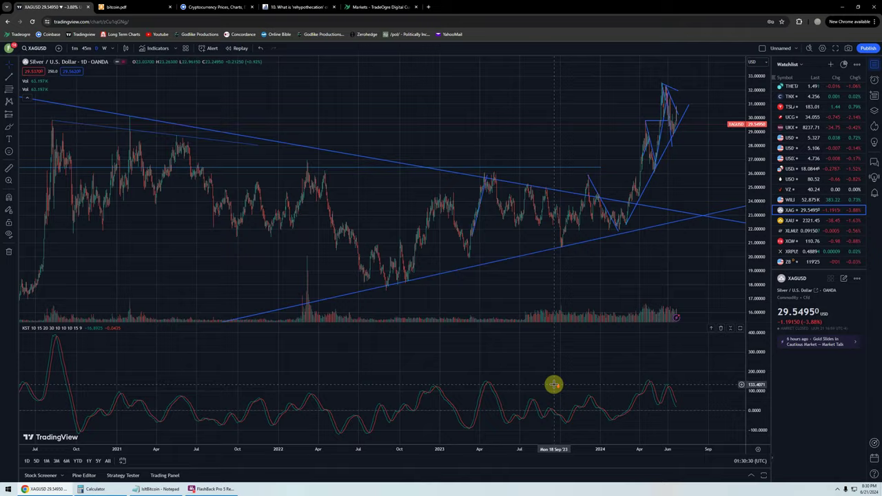
scroll(565, 264, "up", 6)
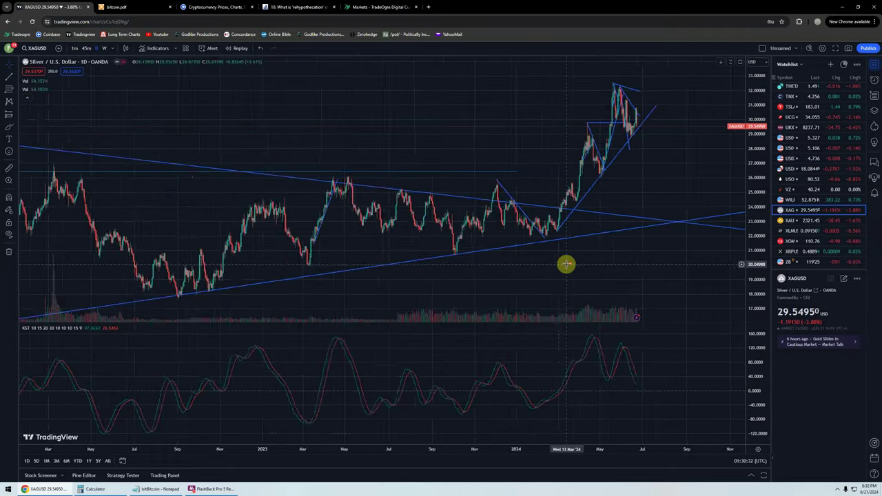
scroll(543, 249, "up", 2)
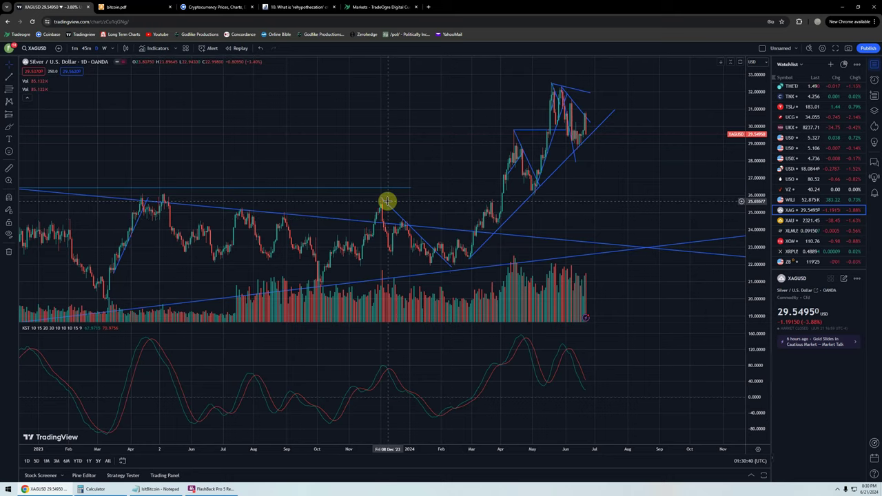
scroll(387, 202, "up", 2)
scroll(394, 208, "down", 8)
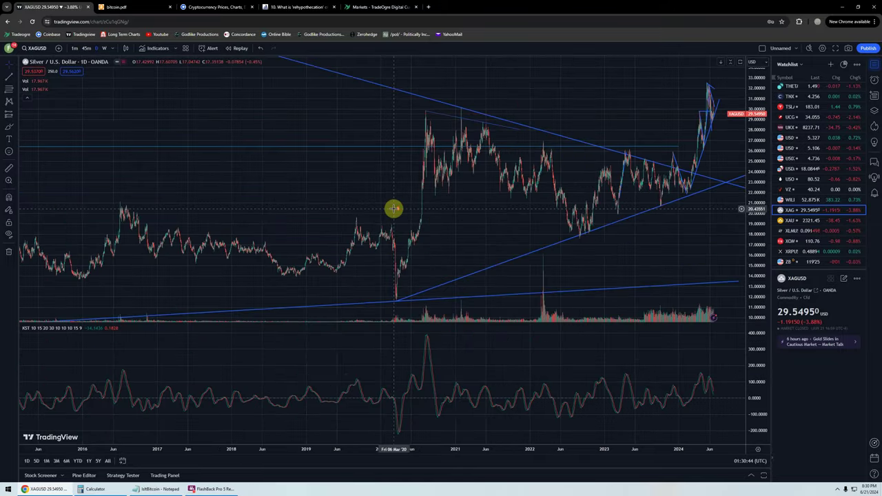
scroll(393, 208, "down", 3)
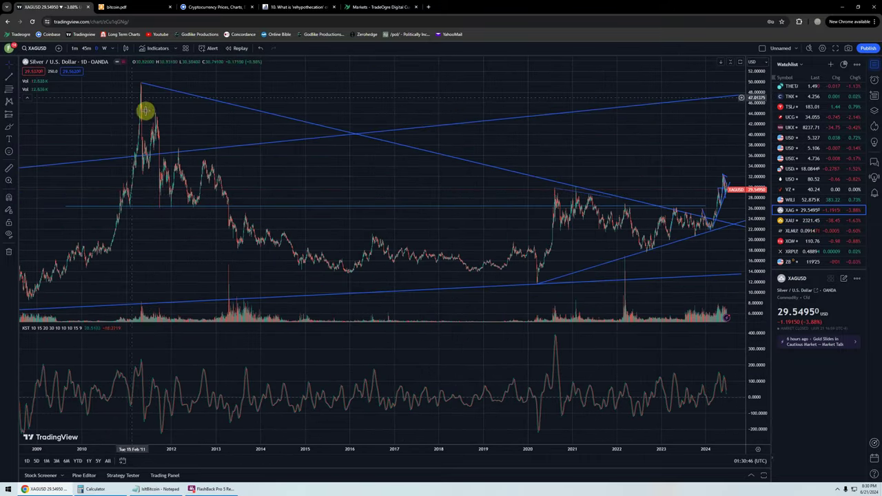
left_click(114, 50)
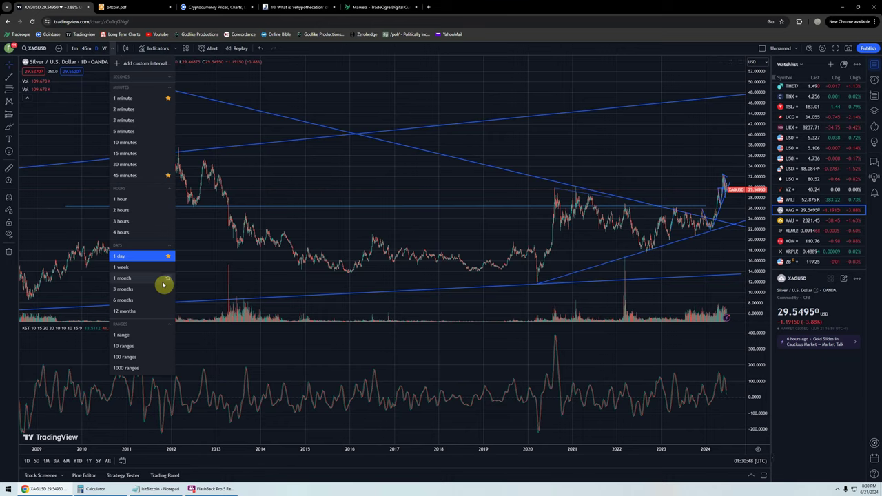
- Switch to 1-week candles and centre the 1980 spike near 48 in a 1974–1983 view
left_click(133, 271)
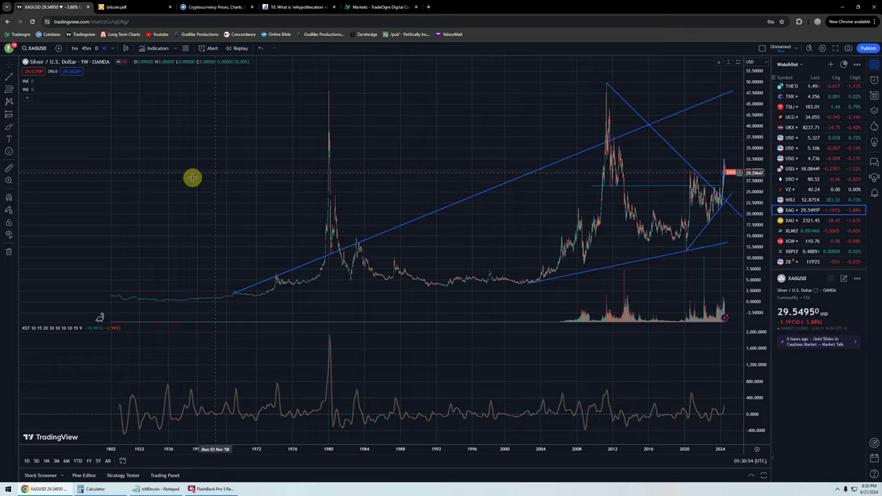
left_click_drag(393, 150, 654, 156)
scroll(423, 227, "up", 5)
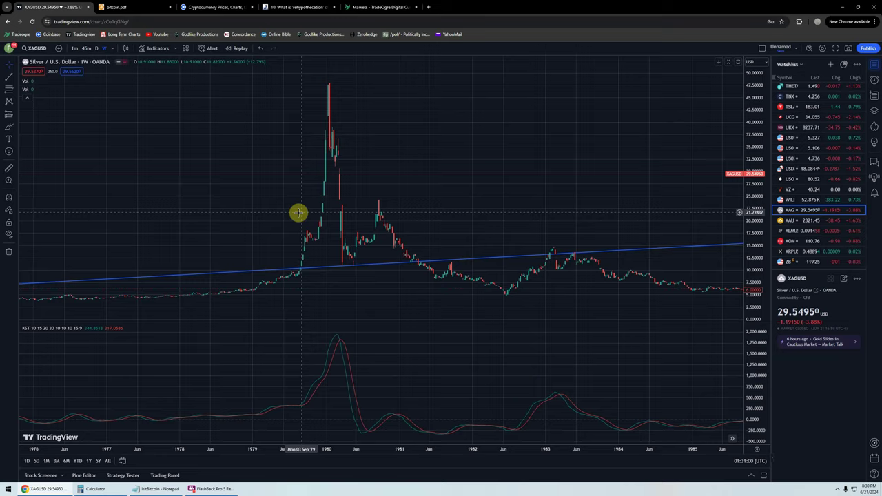
left_click_drag(432, 175, 563, 165)
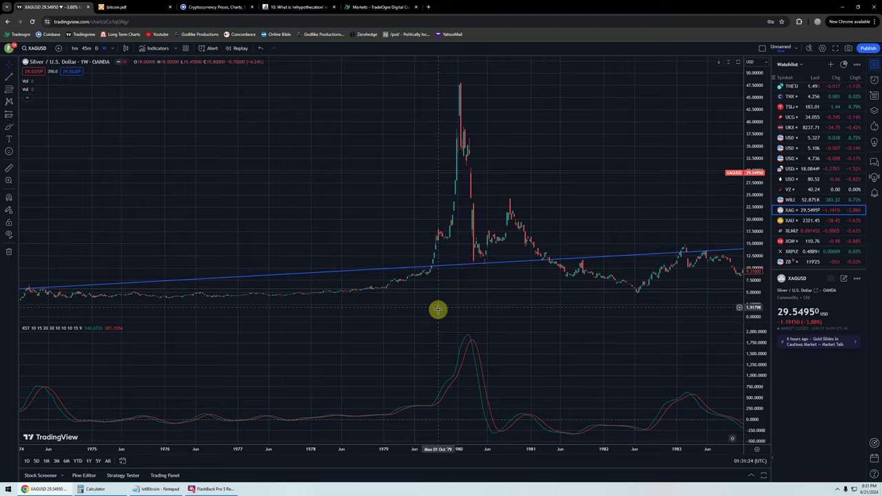
- Pan the weekly chart to recent decades and maximise the price pane, hiding KST
scroll(587, 331, "down", 5)
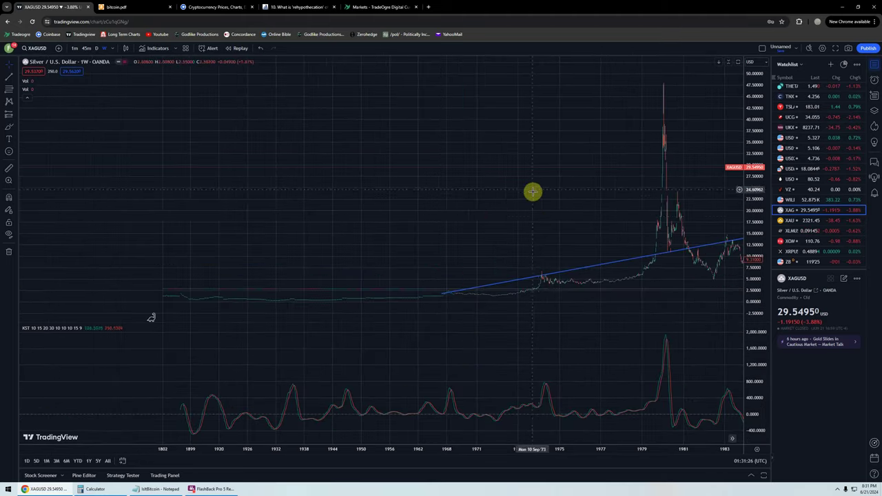
scroll(532, 193, "down", 3)
left_click_drag(467, 171, 266, 181)
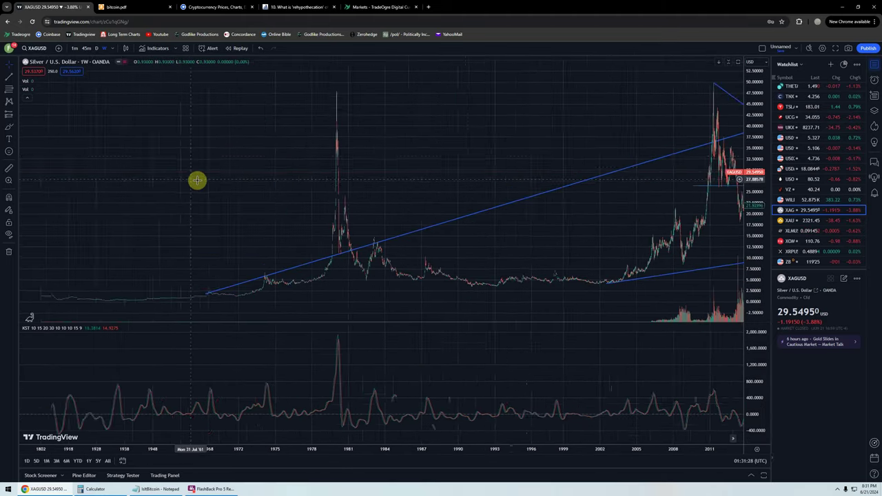
left_click_drag(553, 175, 250, 152)
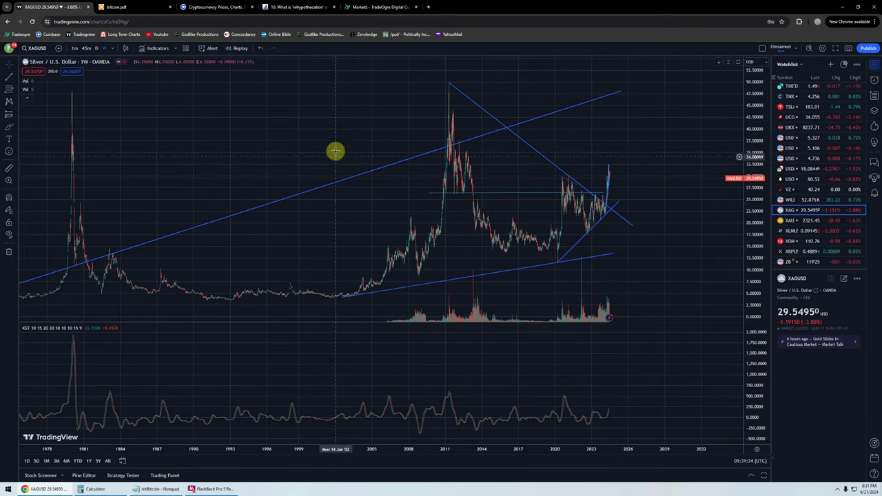
double_click(338, 122)
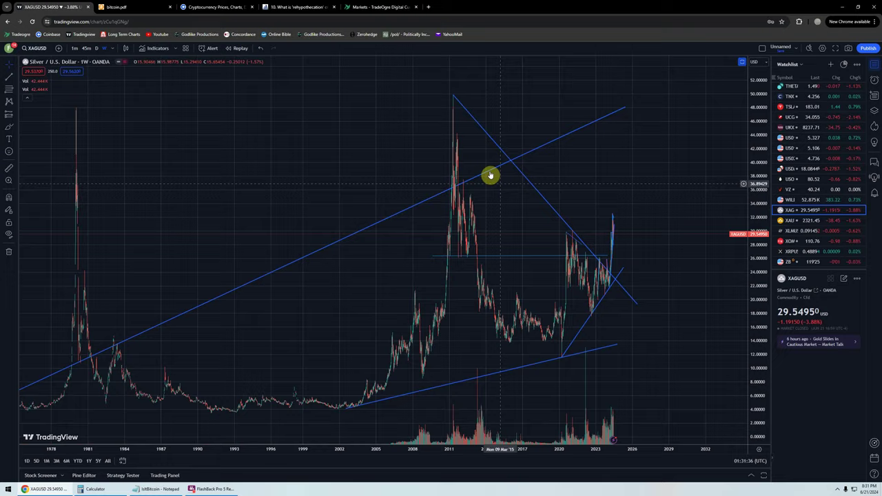
- Zoom in on 2020 to mid-2024, showing the breakout above the converging trendlines to about 32.5
scroll(475, 204, "up", 3)
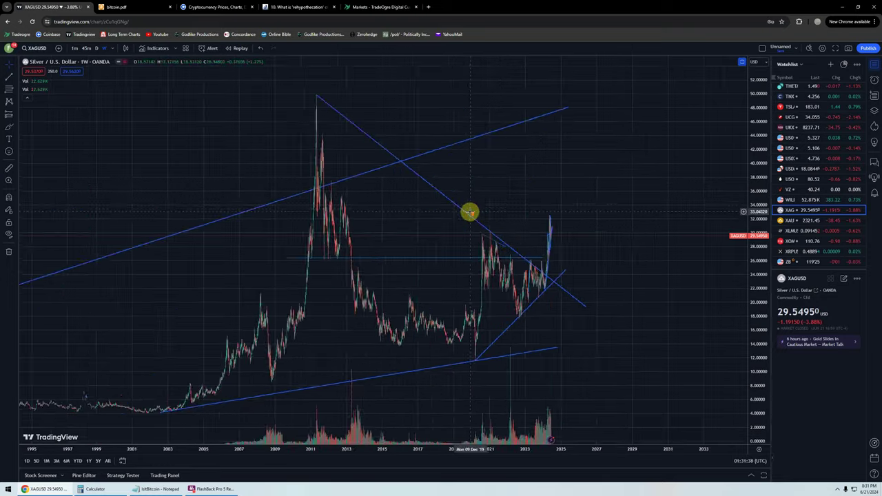
scroll(474, 205, "up", 2)
scroll(469, 201, "down", 4)
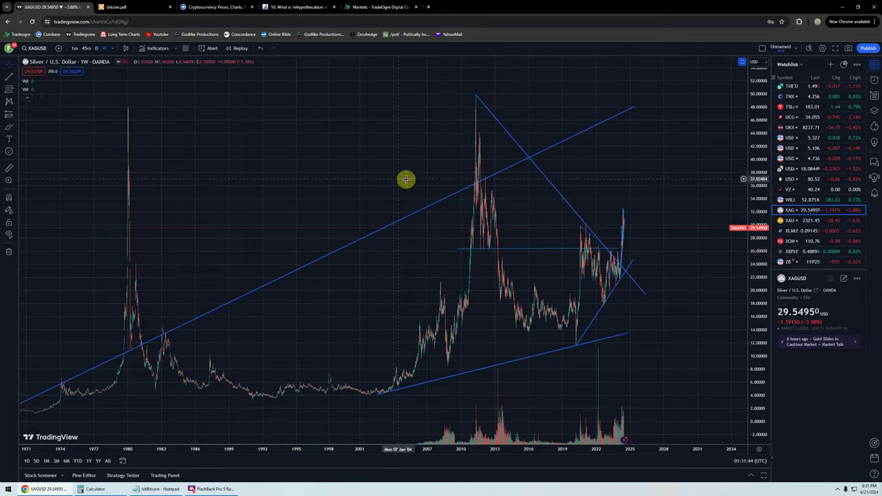
scroll(650, 253, "up", 2)
scroll(621, 253, "up", 3)
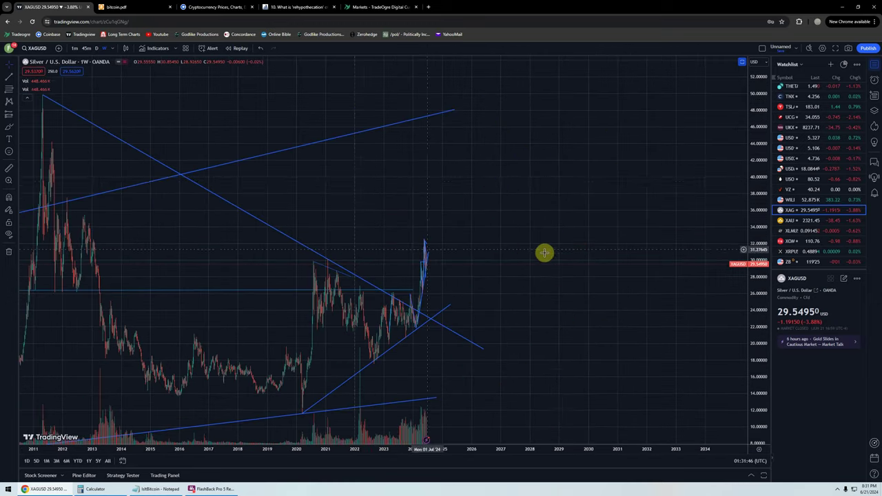
left_click_drag(368, 199, 609, 158)
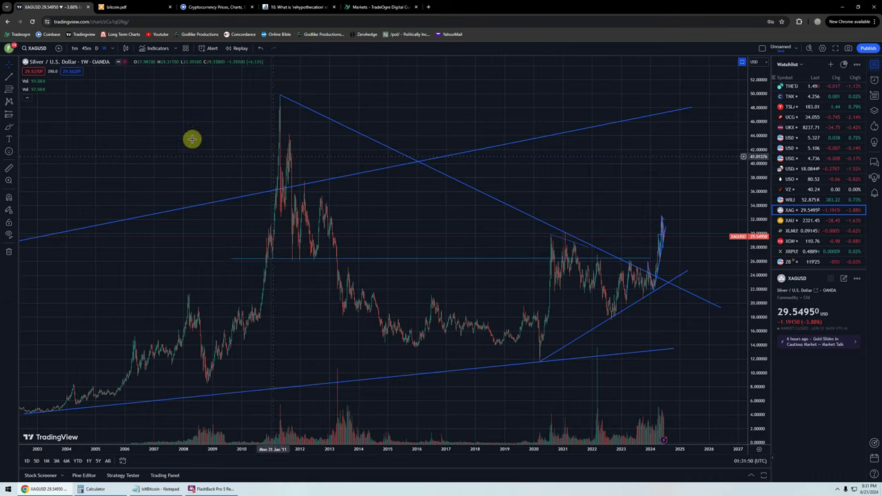
scroll(534, 206, "up", 2)
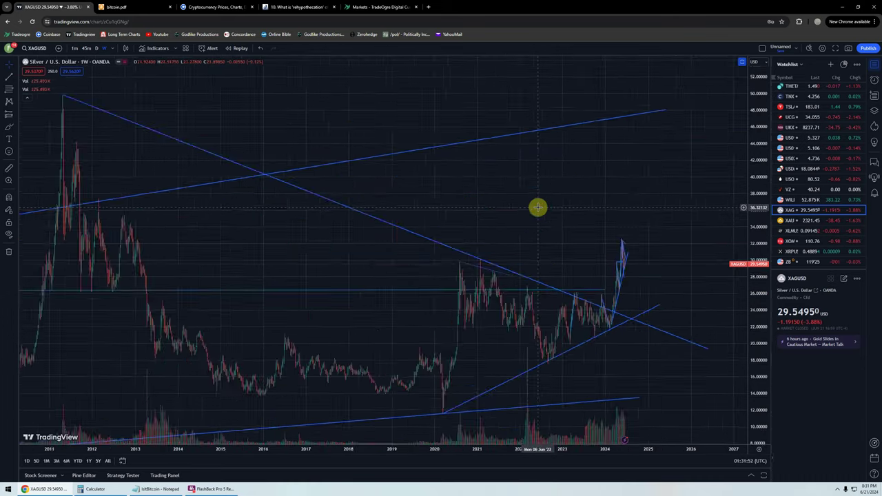
scroll(538, 207, "up", 2)
scroll(537, 207, "up", 3)
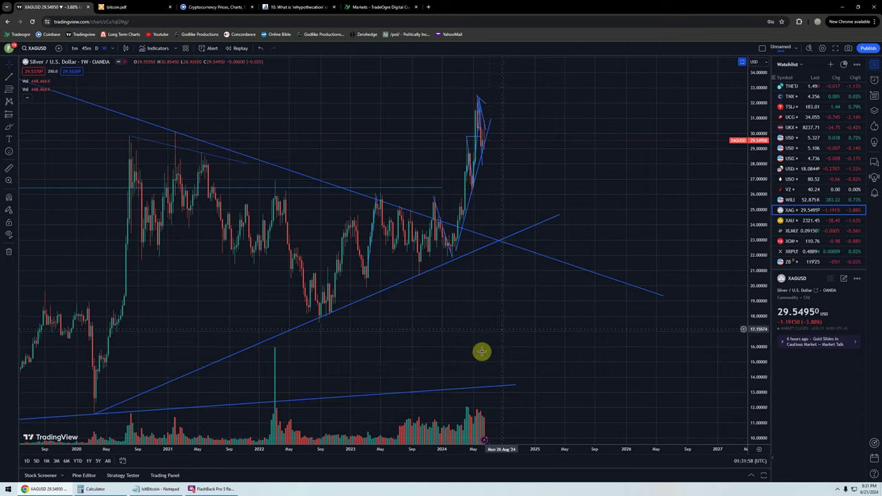
scroll(495, 325, "up", 2)
scroll(341, 152, "up", 2)
- Frame the weekly chart on 2019–mid-2024 with all trendlines visible, then bring up Calculator
left_click_drag(340, 152, 465, 148)
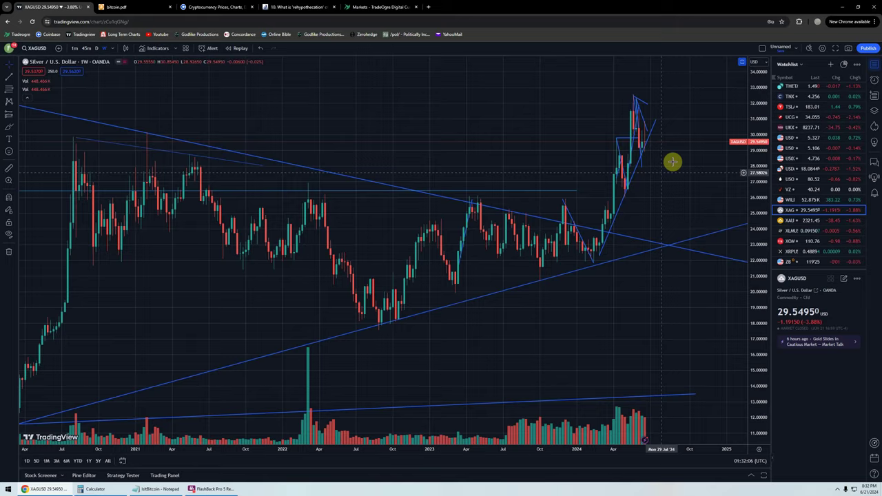
left_click_drag(679, 205, 628, 195)
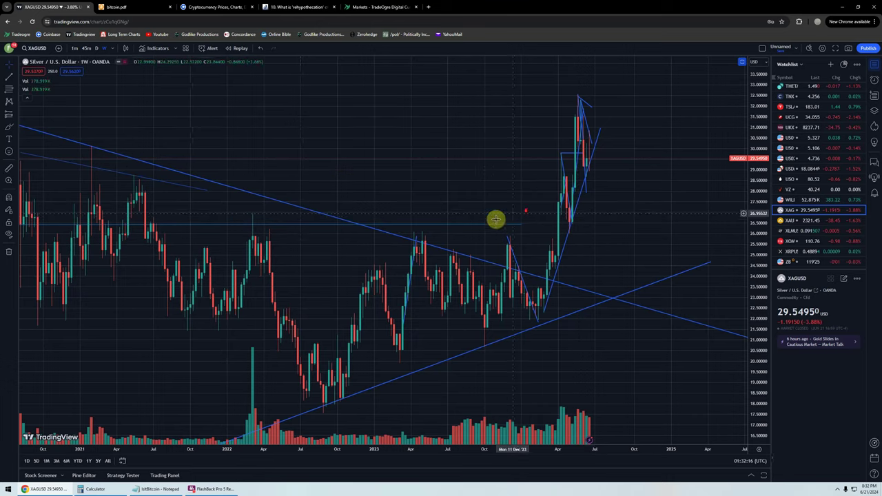
scroll(496, 231, "down", 3)
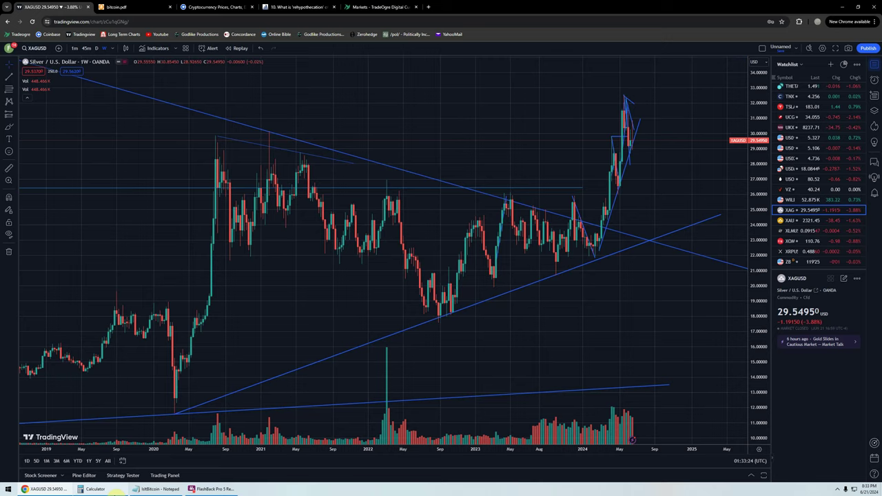
left_click(95, 490)
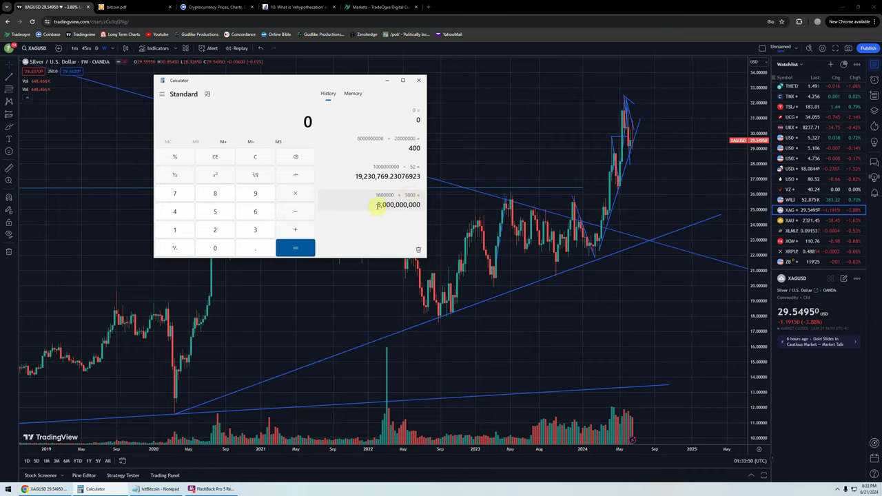
- Highlight the 8,000,000,000 result of 1,600,000 × 5,000 in the Calculator history
left_click_drag(377, 205, 420, 204)
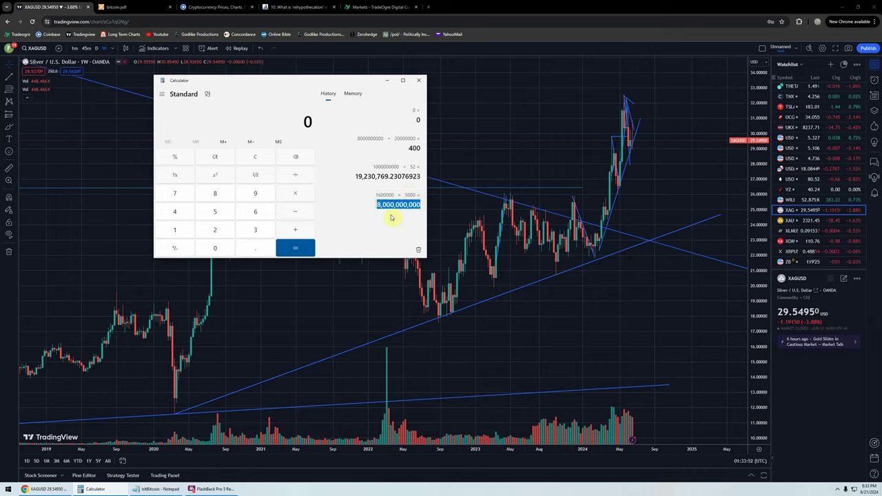